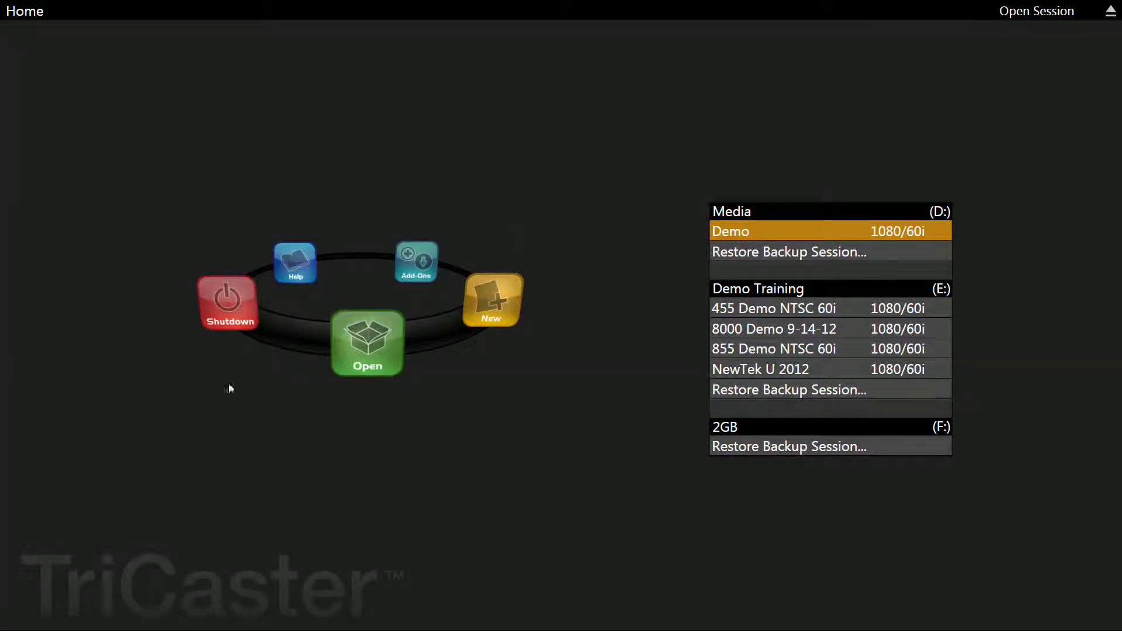
Step: Enter Administrator Mode from Shutdown and open the Computer window showing drives C:, D:, E: and F:
click(240, 309)
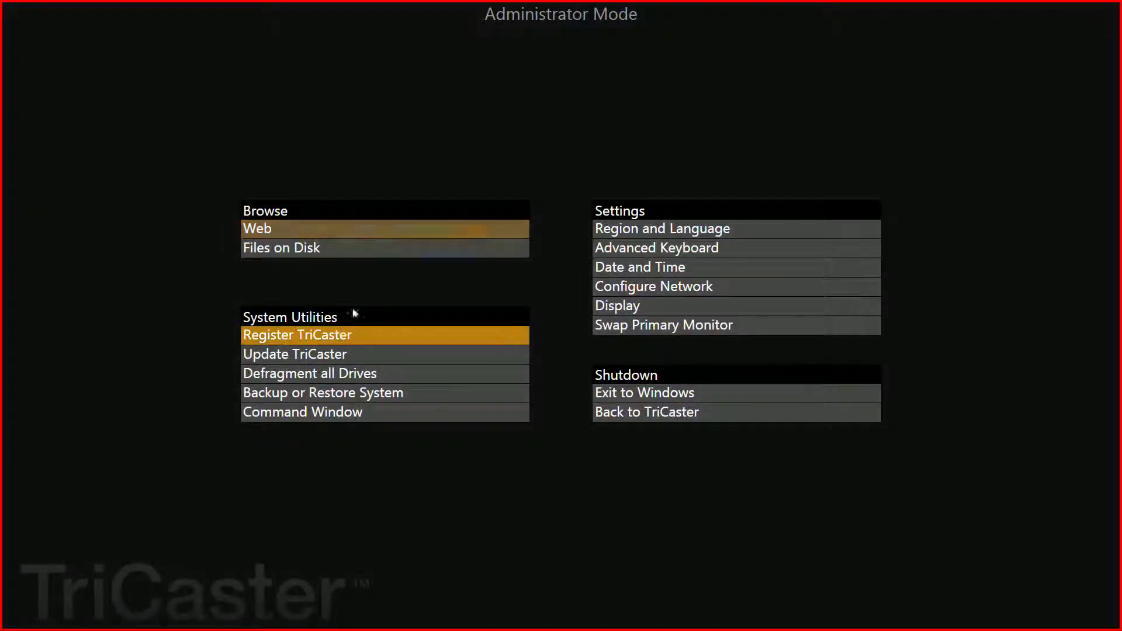
click(367, 247)
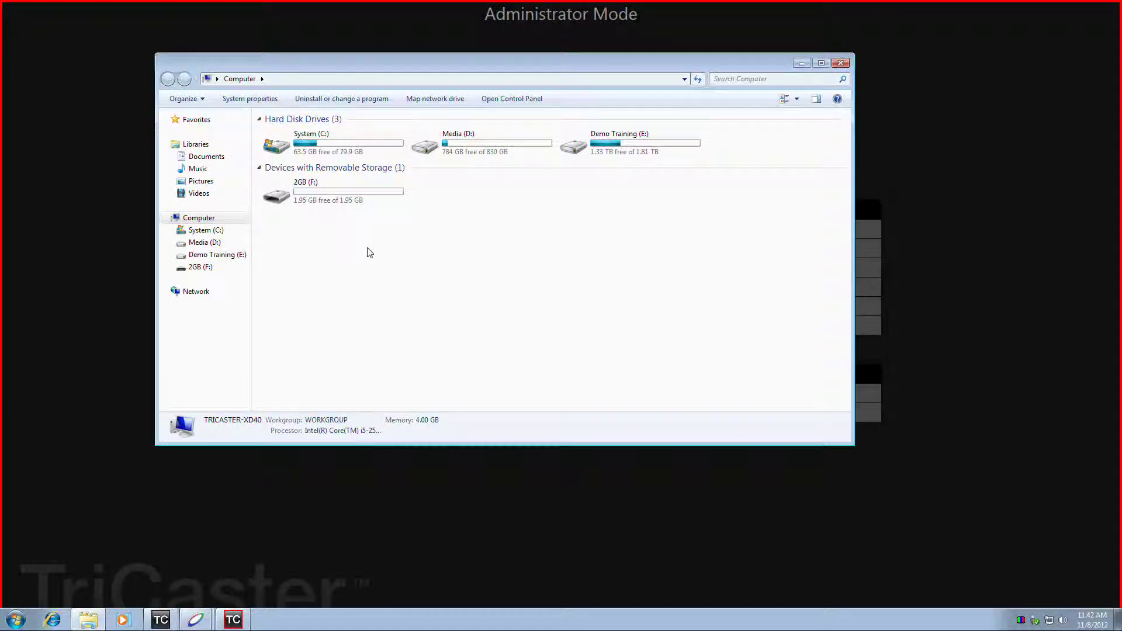
double_click(311, 196)
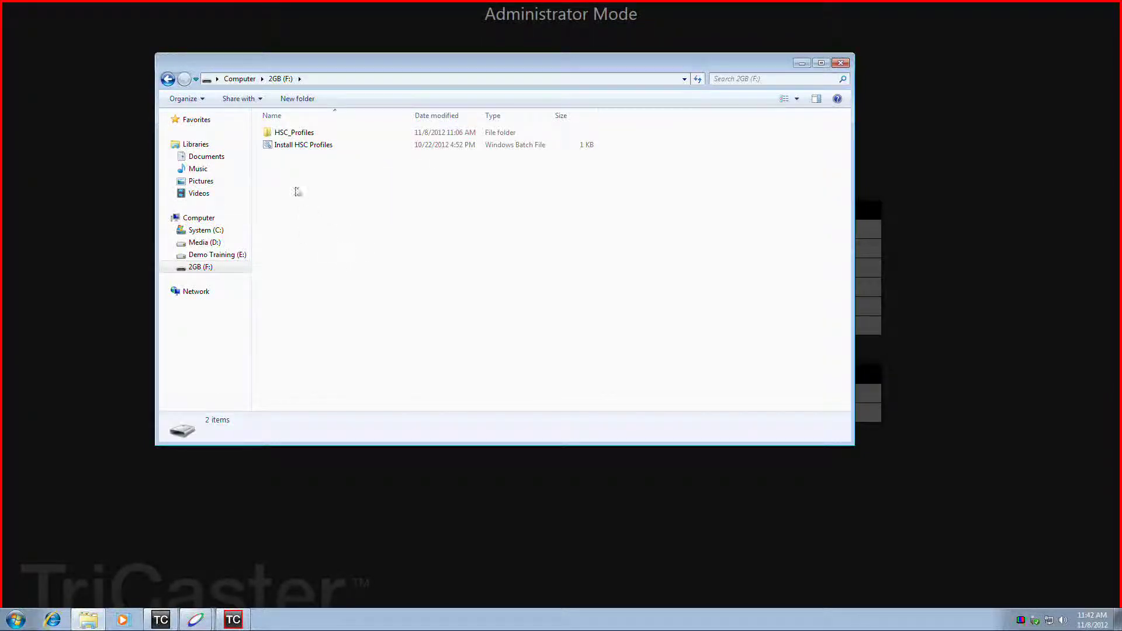
click(318, 151)
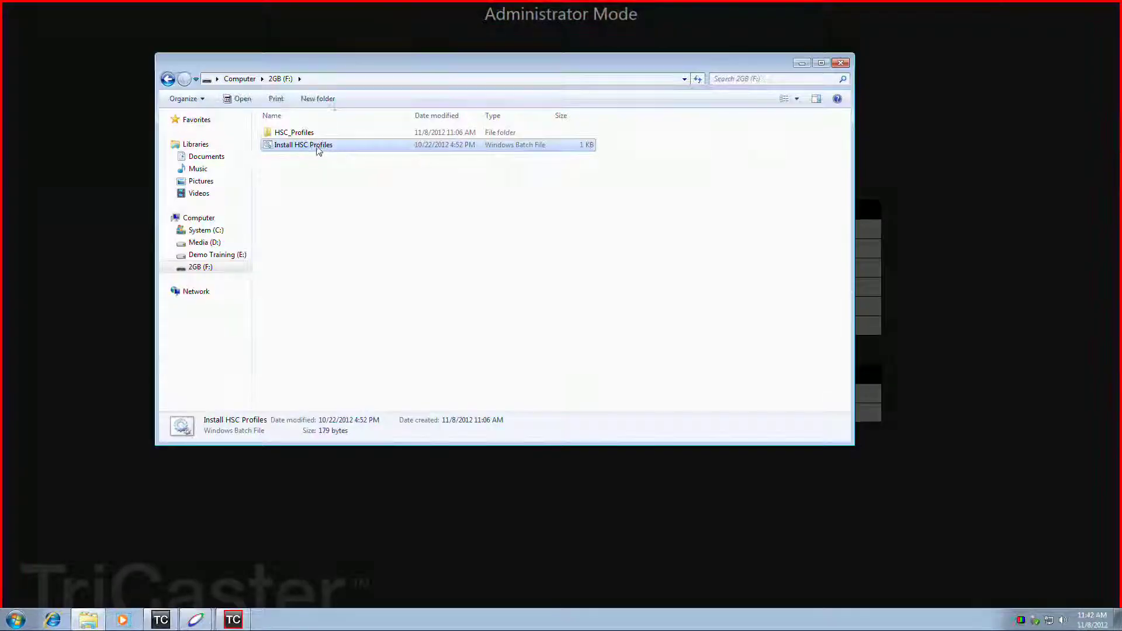
click(841, 64)
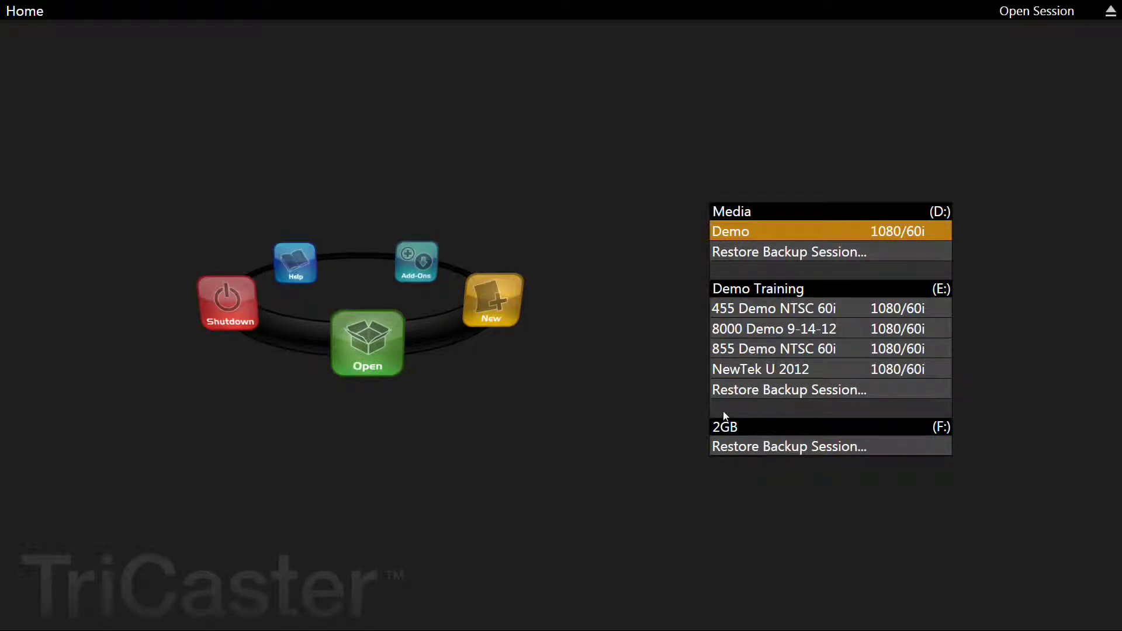
Step: Select the 1080/60i Demo session and start live production in the switcher
click(760, 230)
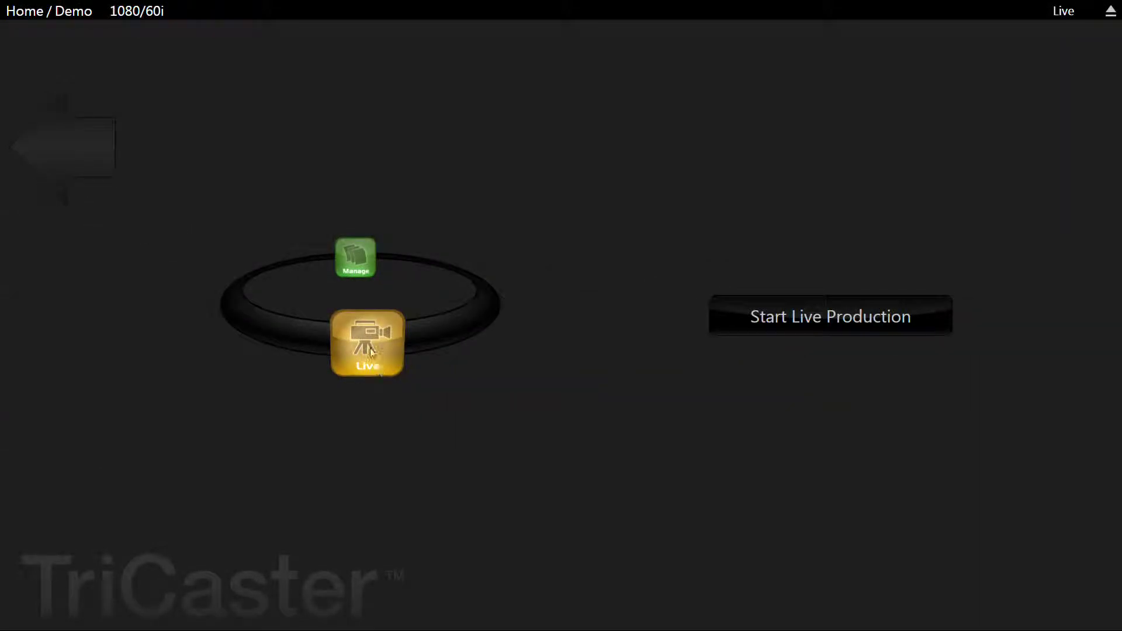
click(785, 320)
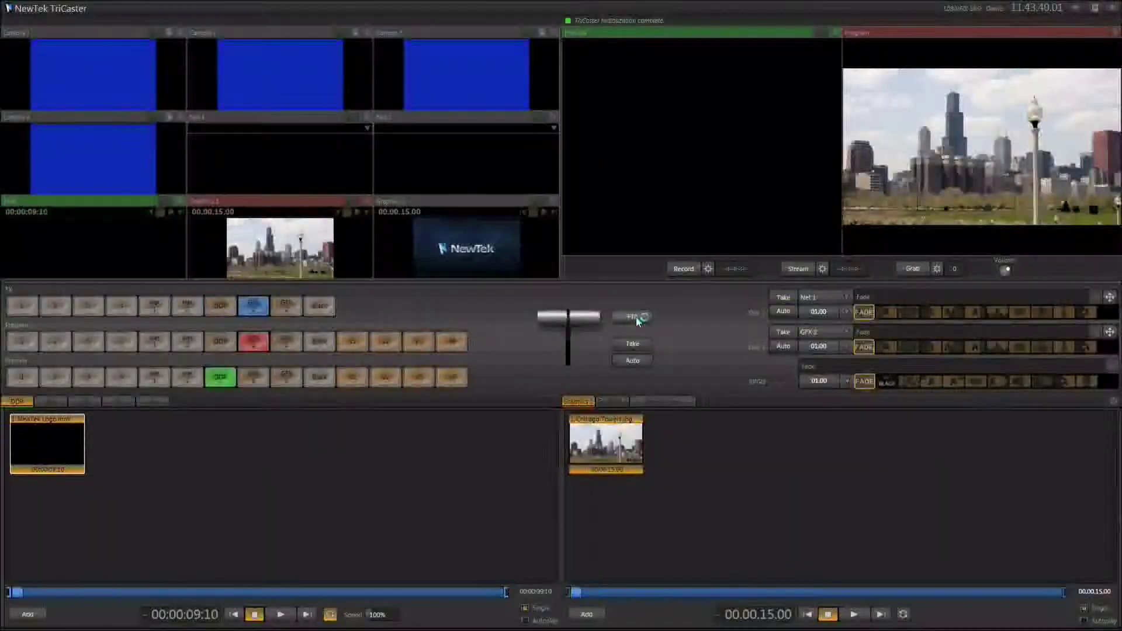
Step: Create a new Adobe Flash stream connection from the Stream settings
click(825, 271)
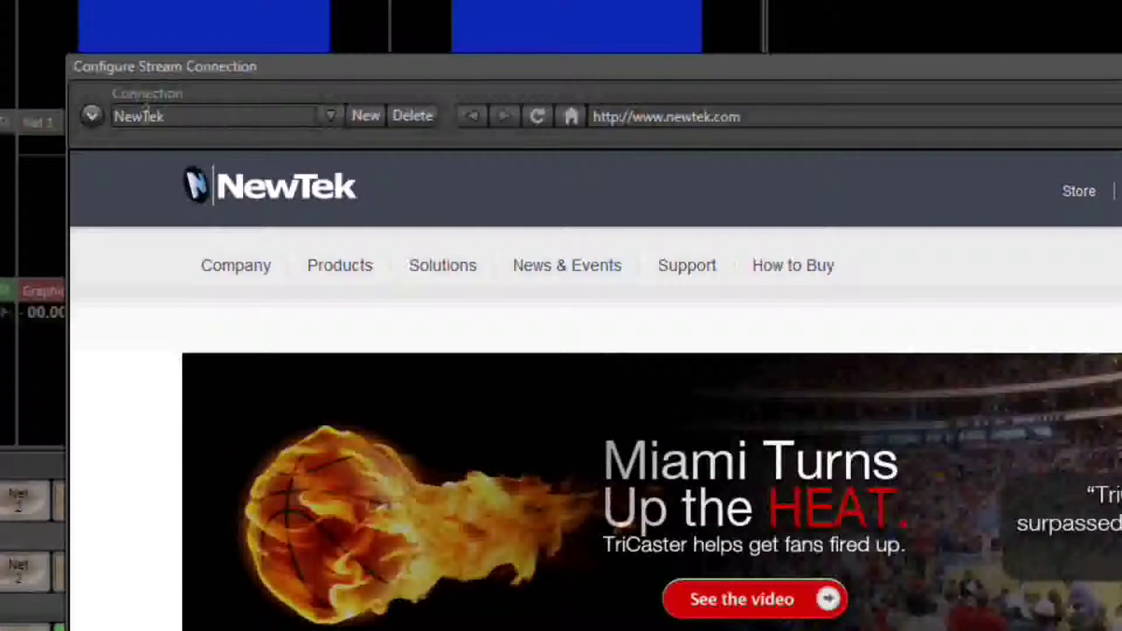
click(366, 117)
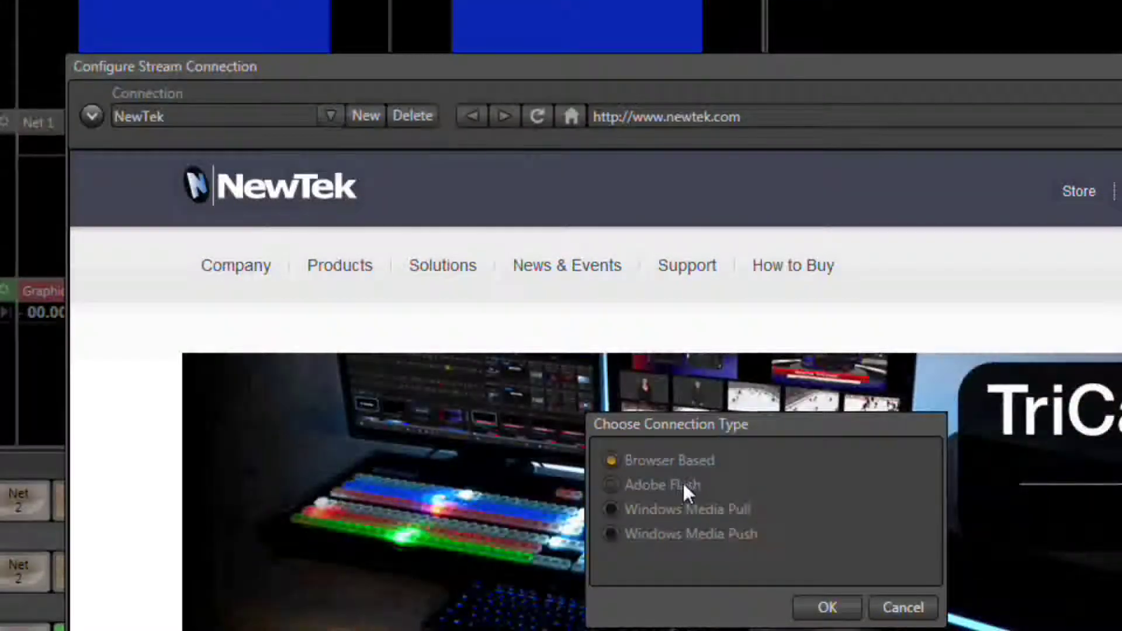
click(682, 483)
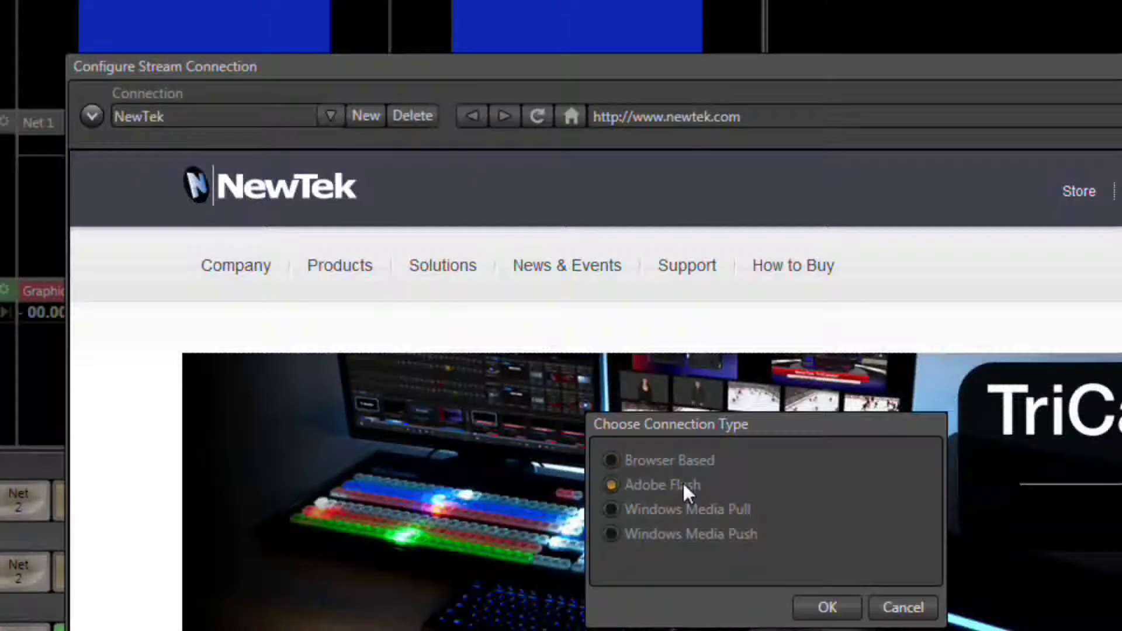
click(826, 607)
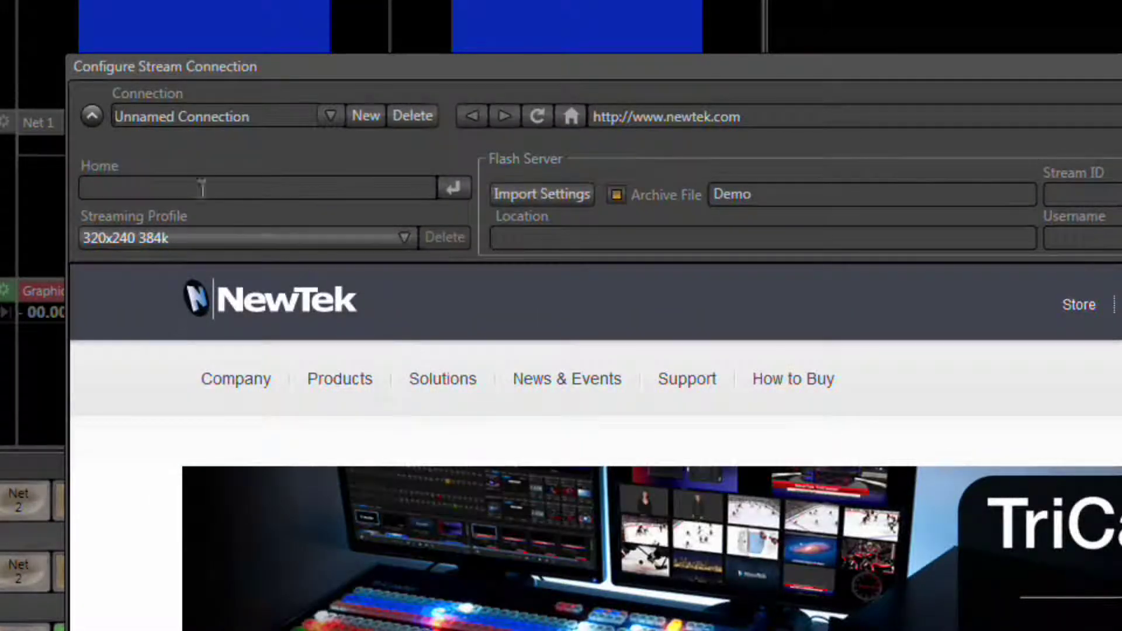
click(265, 117)
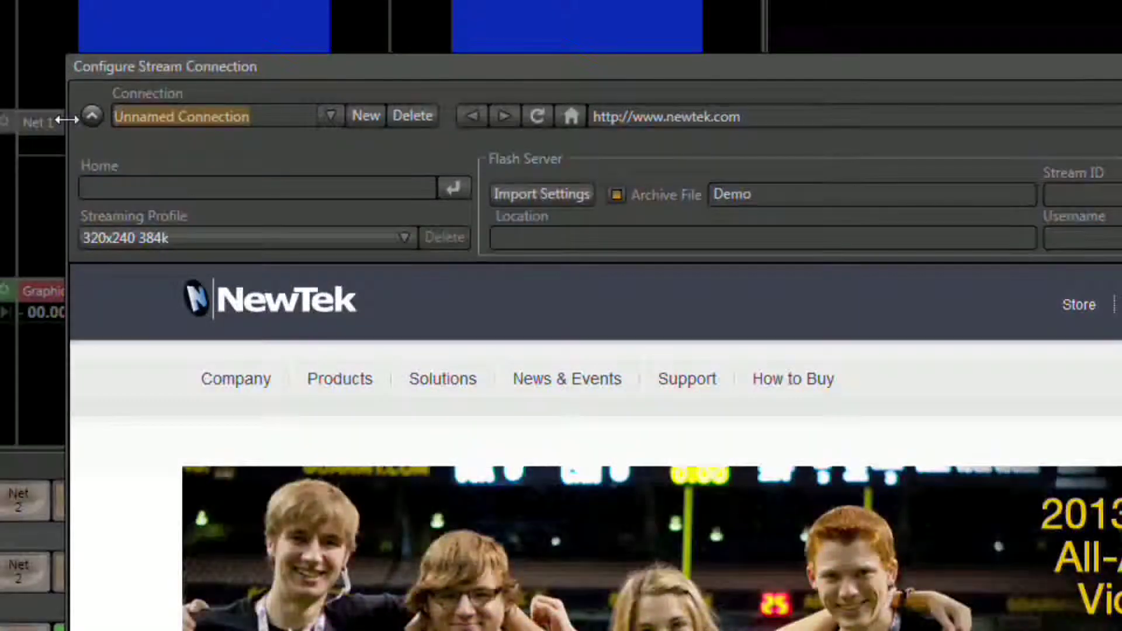
text(Hig)
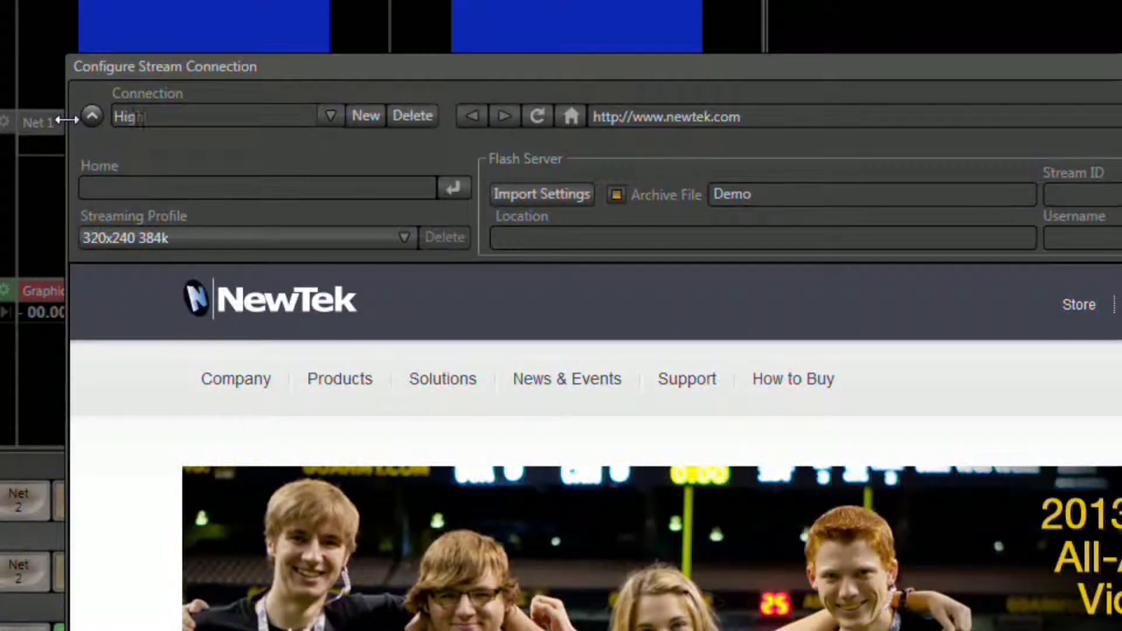
text(h School Cube)
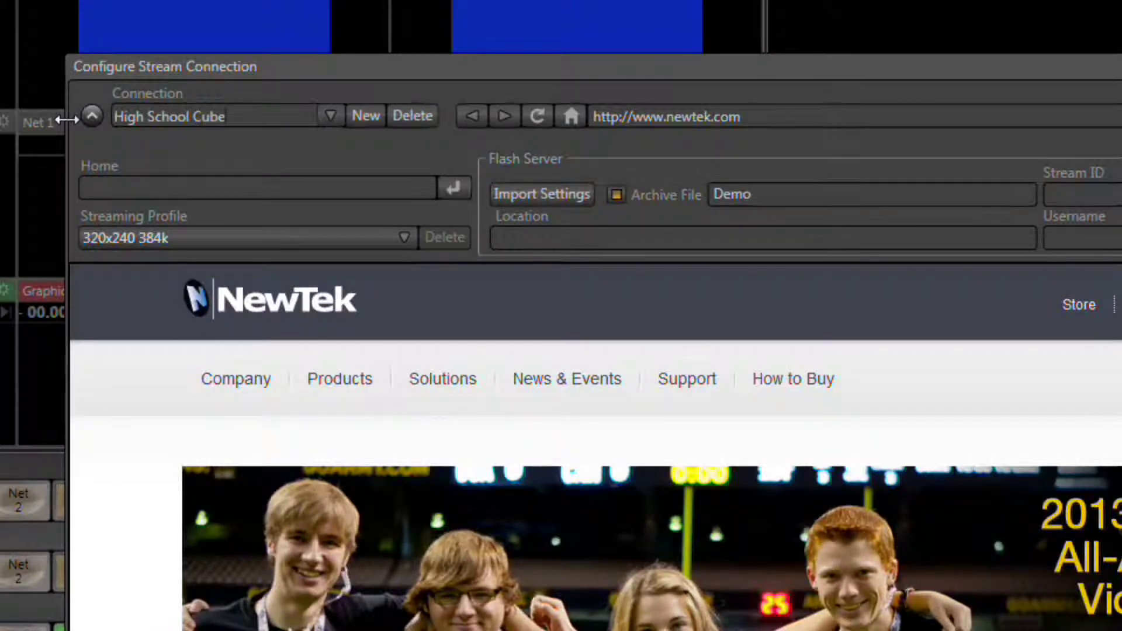
click(94, 188)
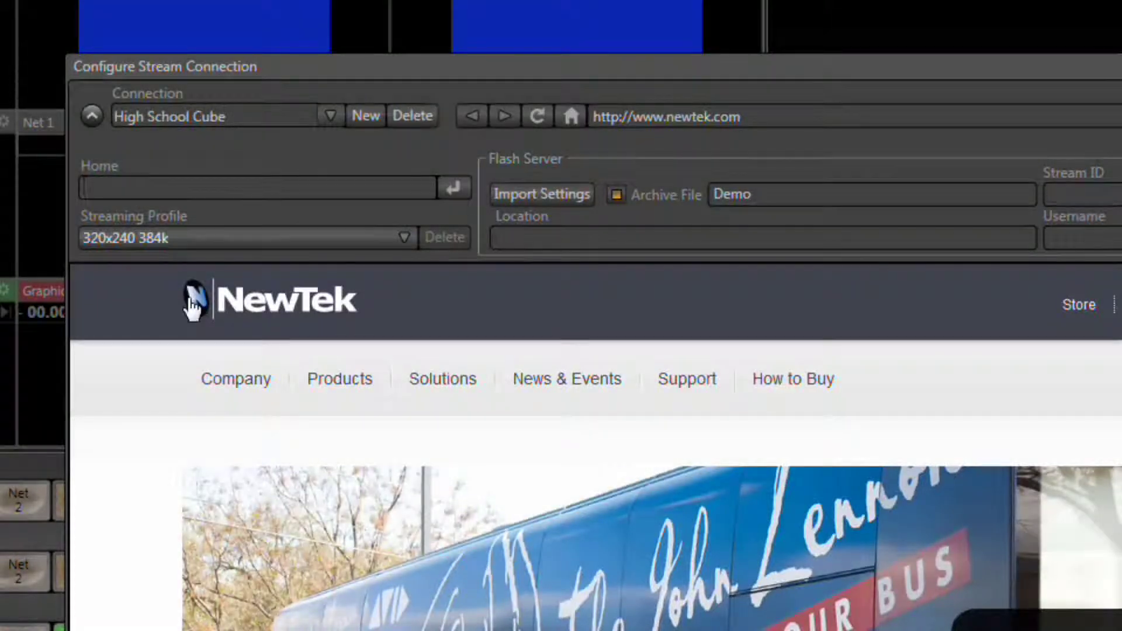
text(w)
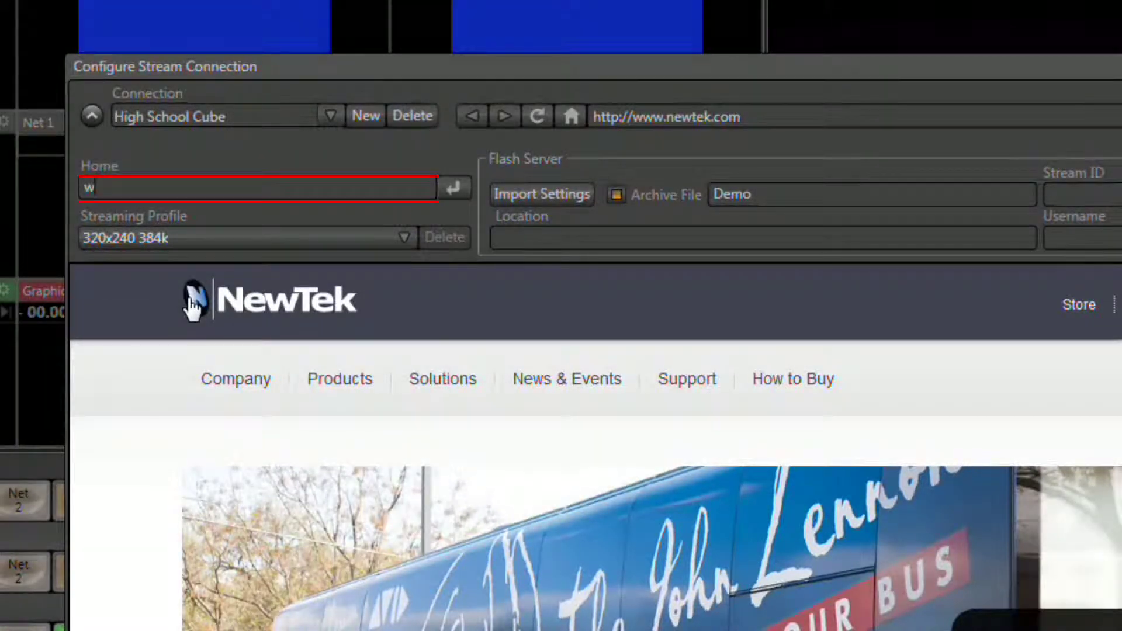
text(ww.highschool)
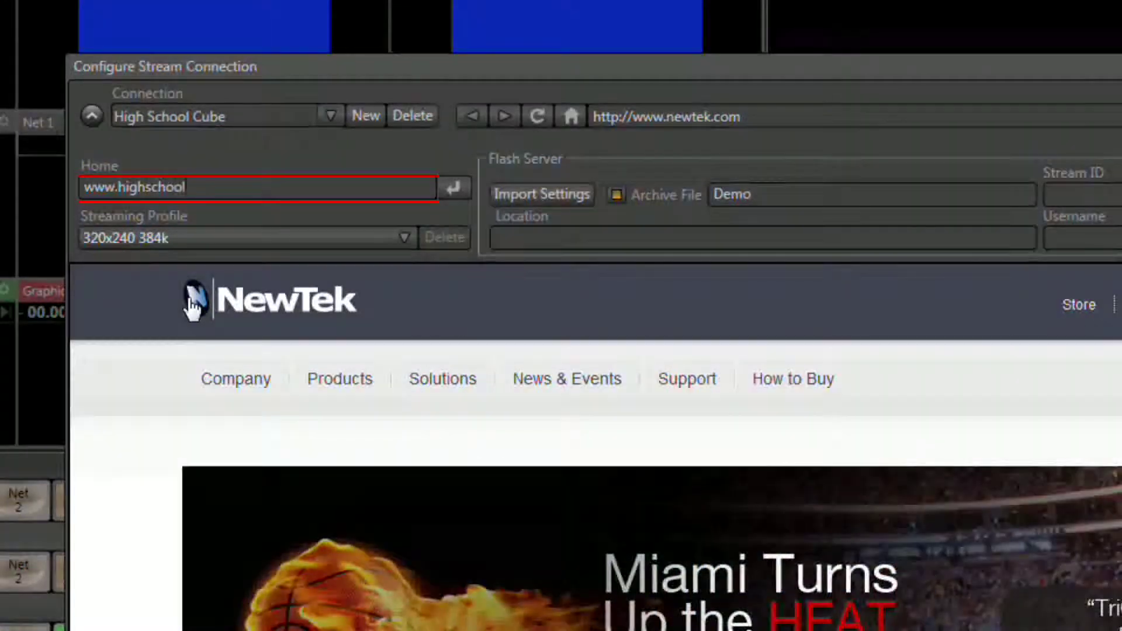
text(cube.com)
key(Return)
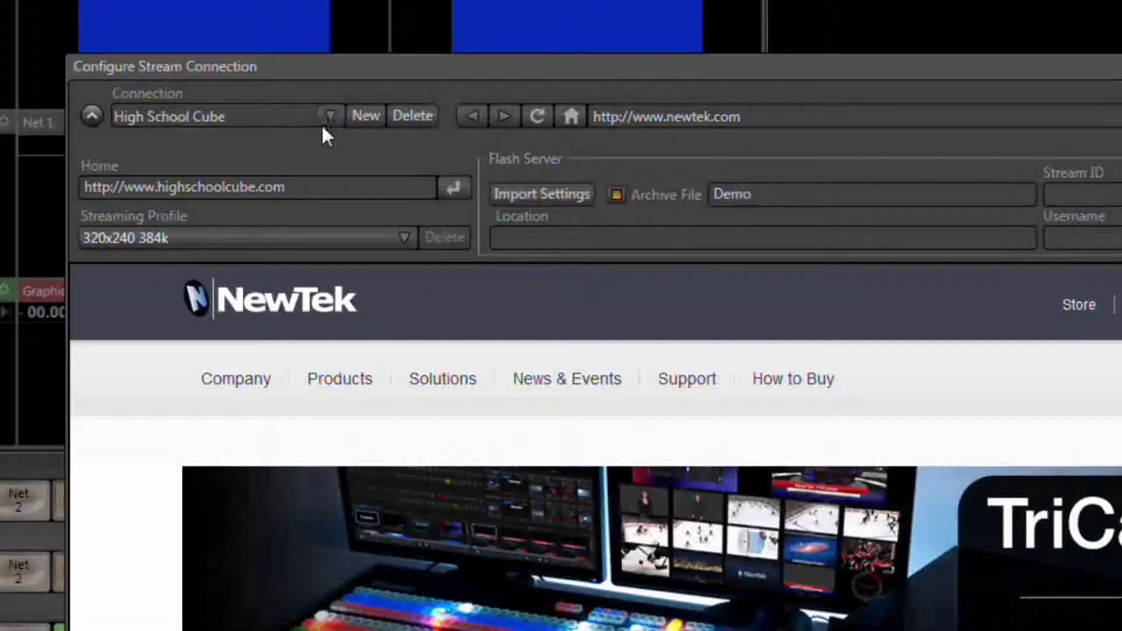
click(361, 117)
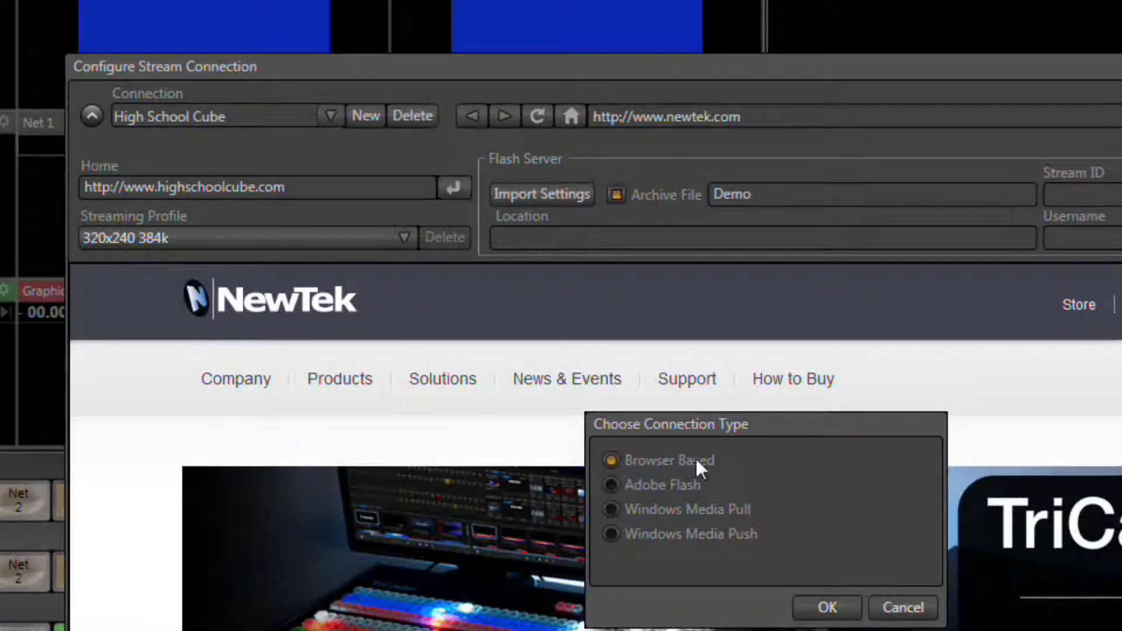
click(830, 607)
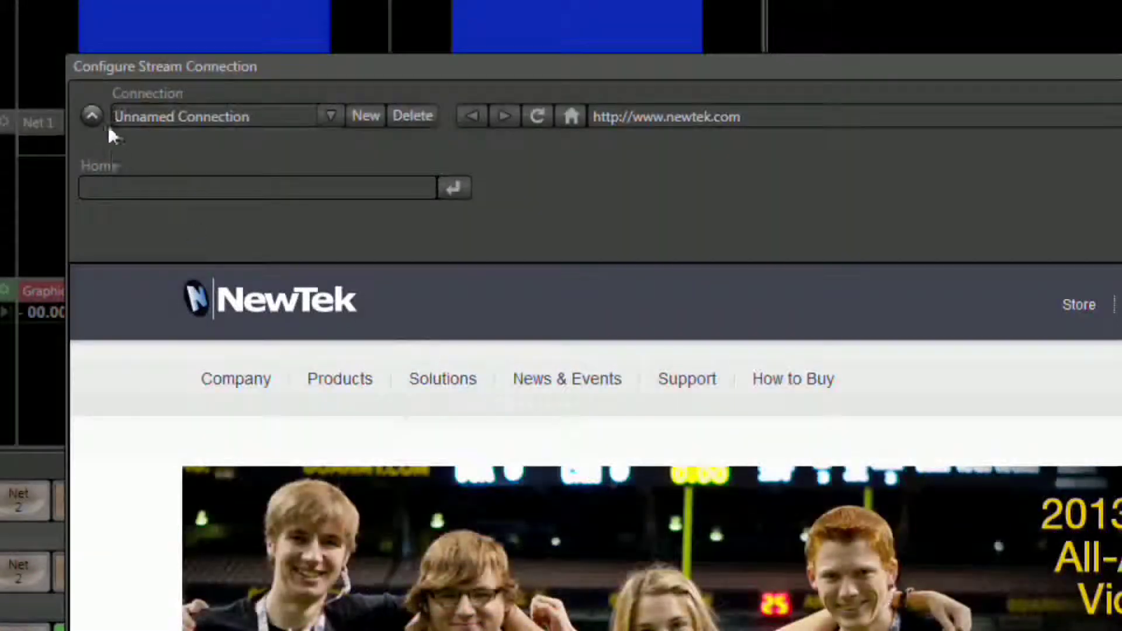
drag(260, 116, 115, 114)
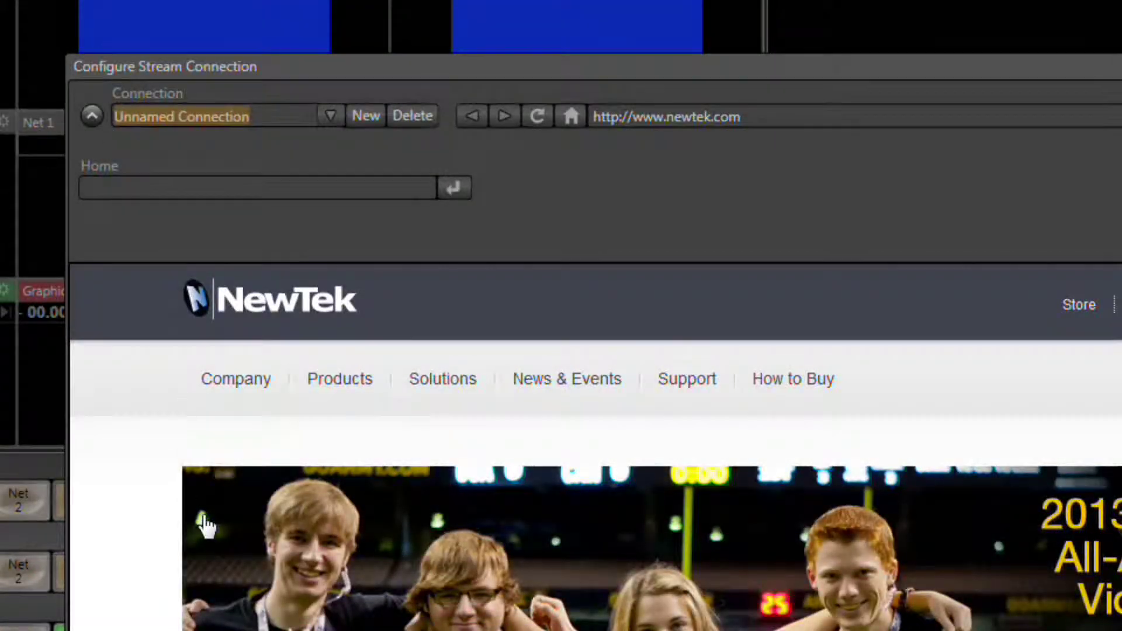
text(Speedtest)
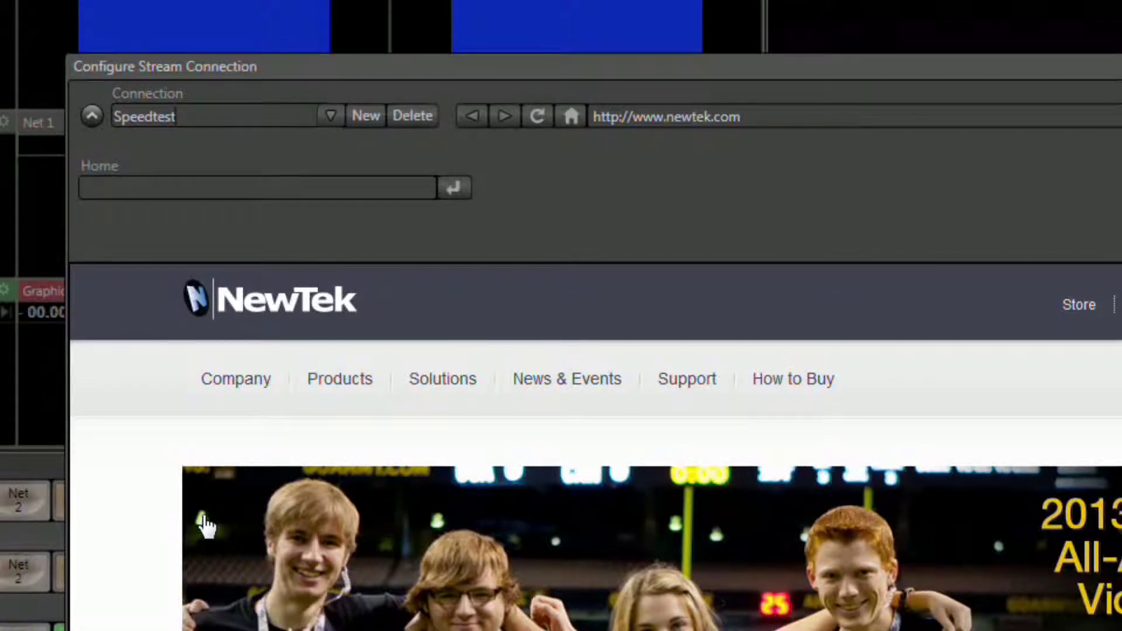
click(117, 190)
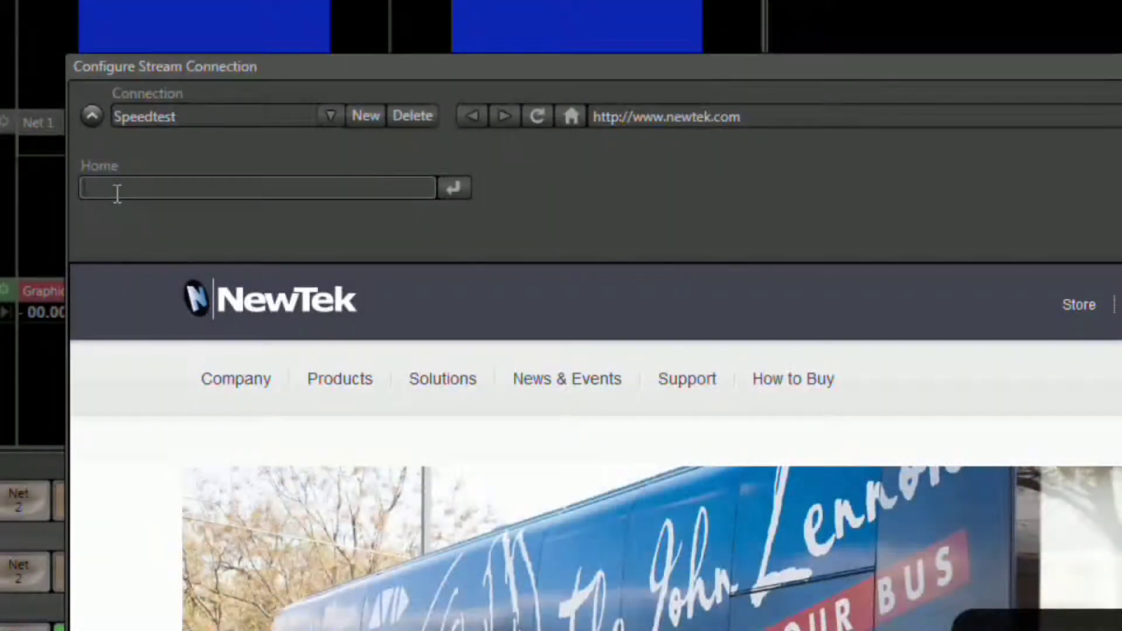
text(www.s)
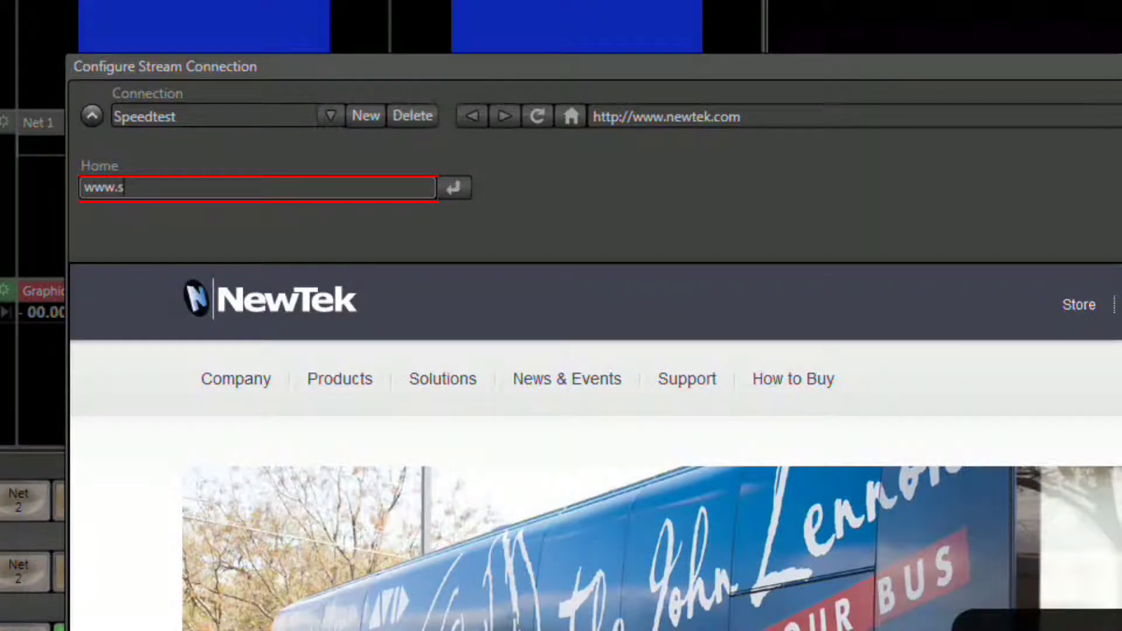
text(peedtest.net)
key(Return)
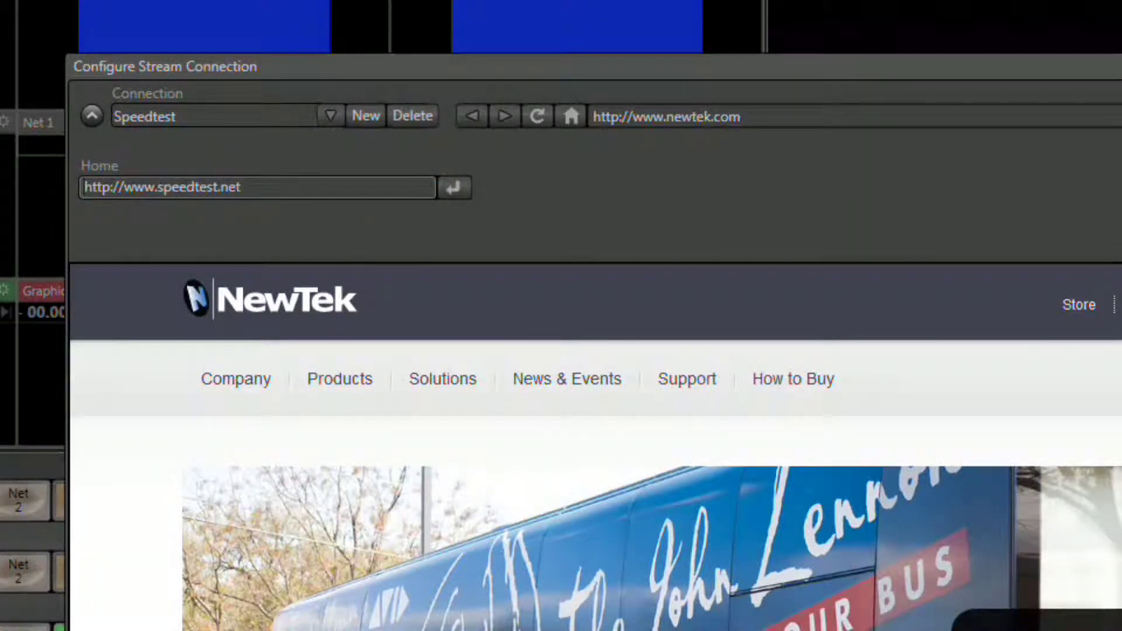